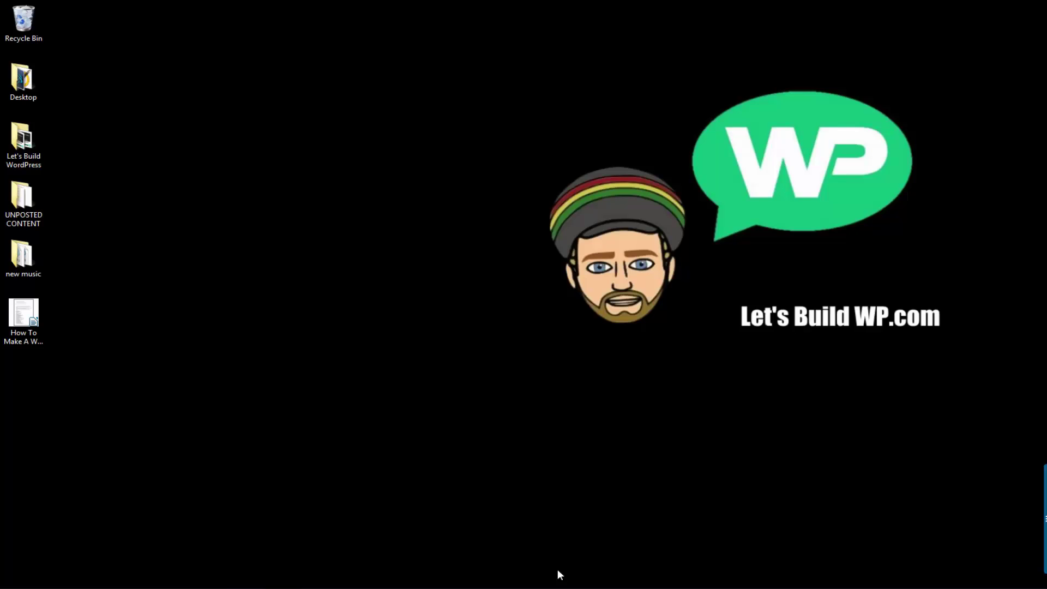
# Under Plugins > Add New, search for 'paypal donations'
pyautogui.click(144, 577)
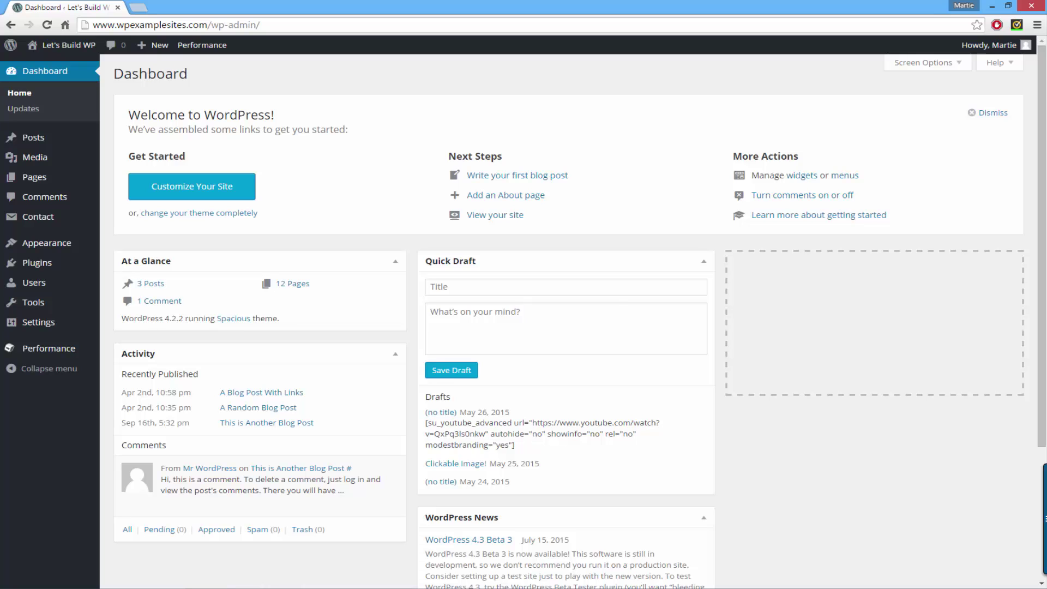
pyautogui.click(64, 273)
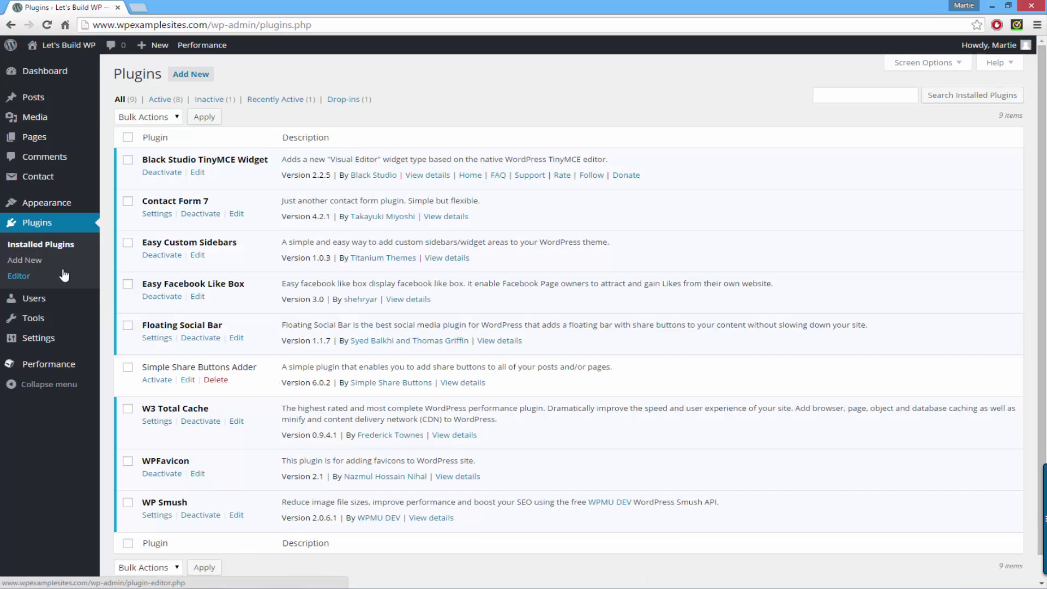
pyautogui.click(176, 77)
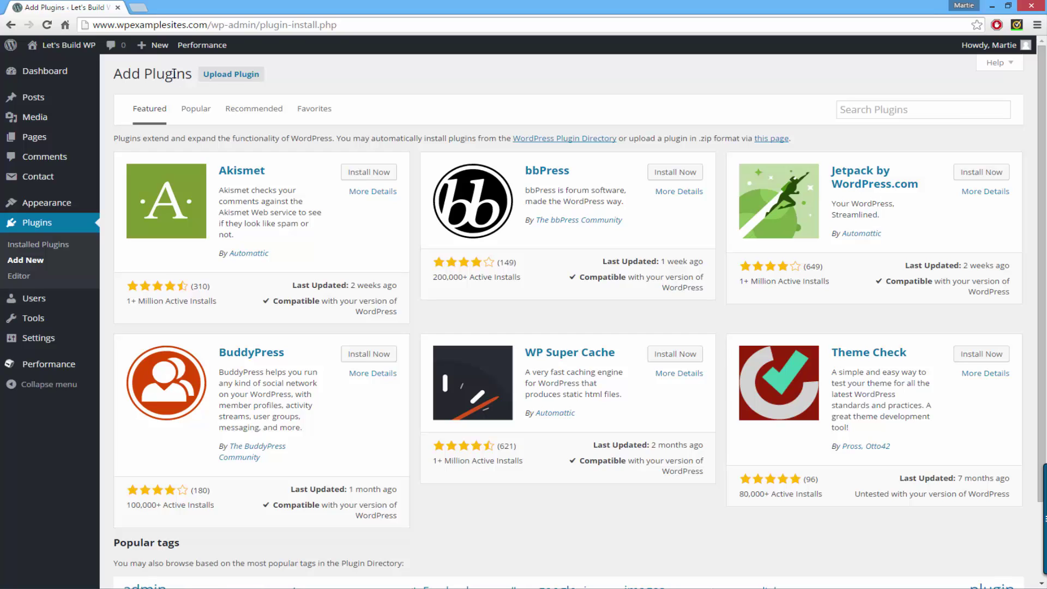
pyautogui.click(906, 113)
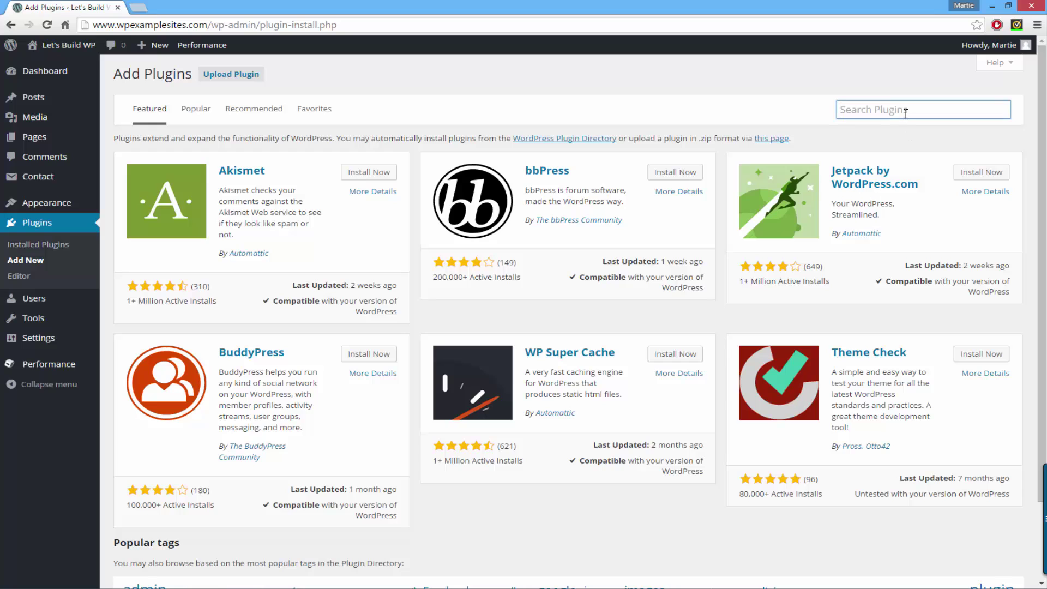
pyautogui.write('paypal ')
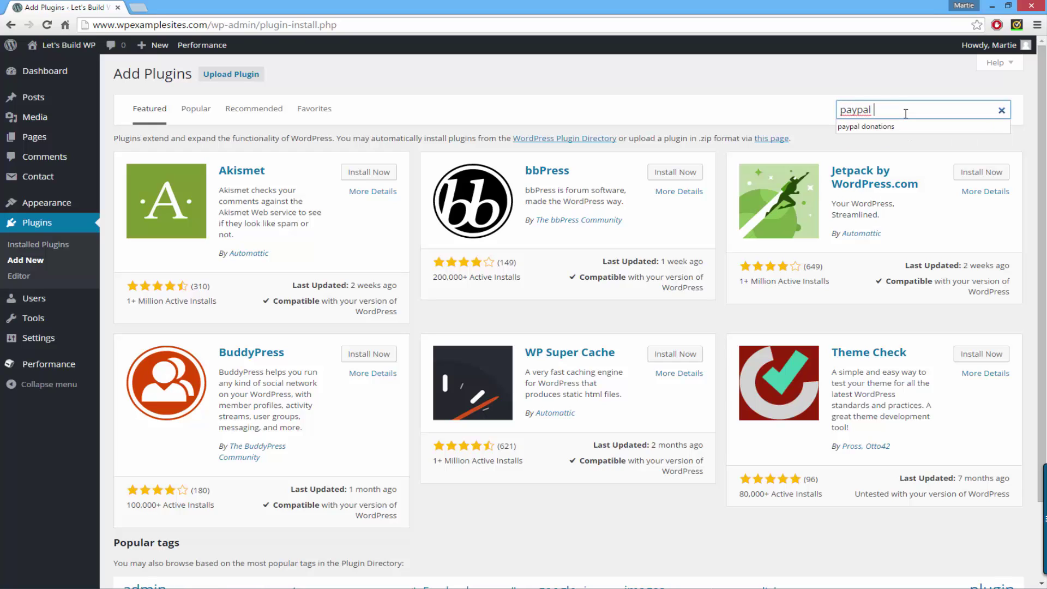
pyautogui.write('donations')
pyautogui.press('Return')
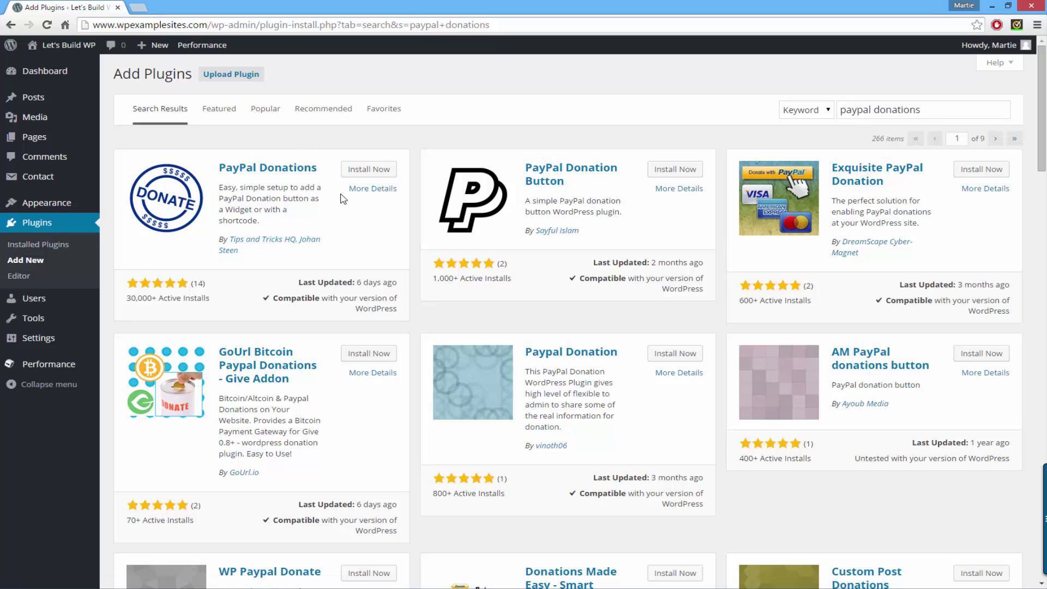
# Install the PayPal Donations 1.9.0 plugin from the search results and activate it
pyautogui.click(368, 171)
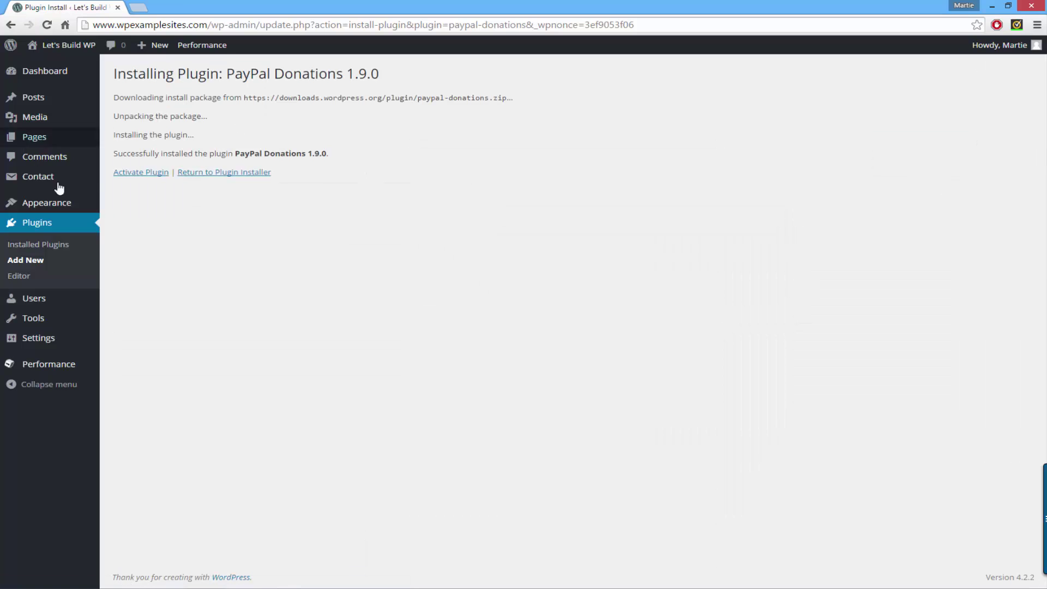
pyautogui.click(151, 178)
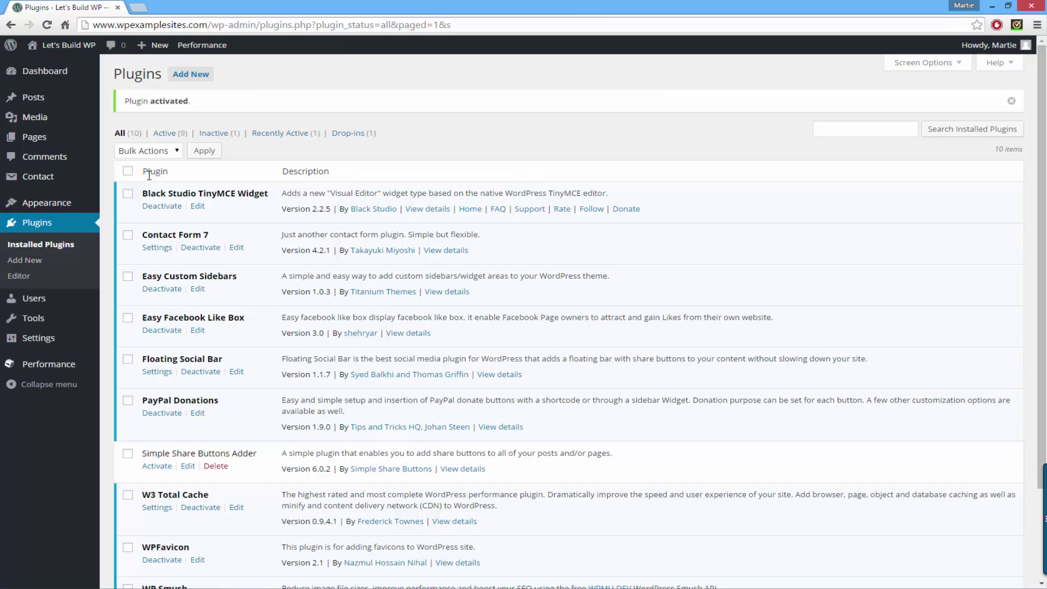
# In Settings > PayPal Donations, keep U.S. Dollars as the currency and save the changes
pyautogui.click(47, 349)
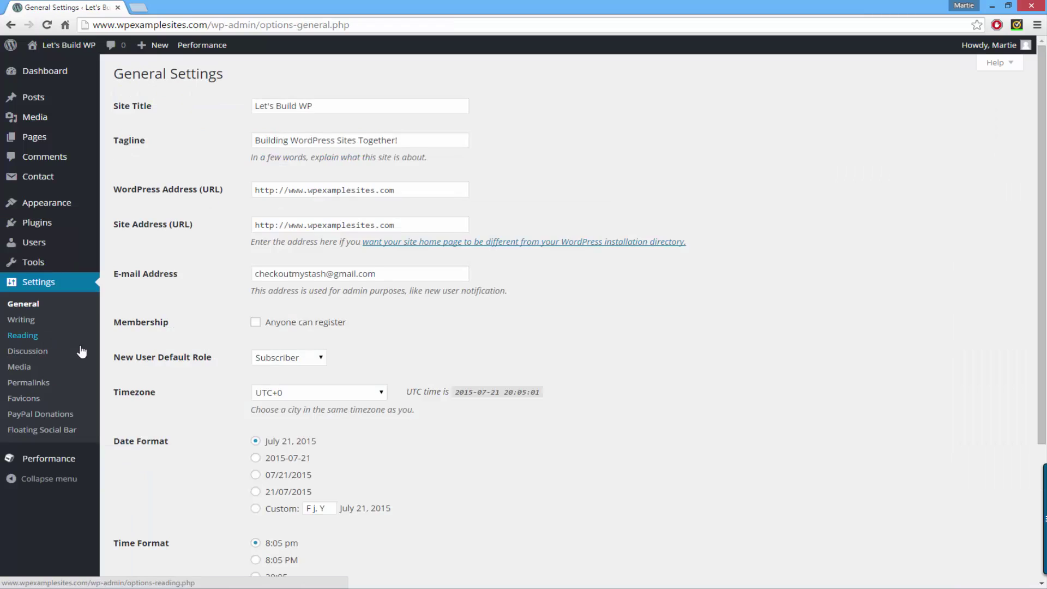
pyautogui.click(60, 421)
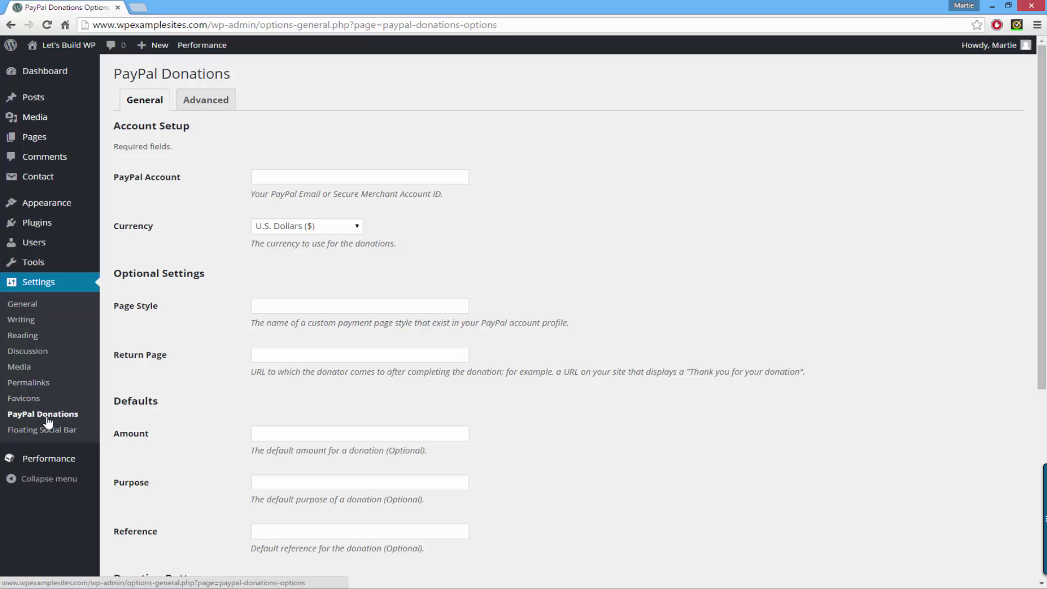
pyautogui.click(299, 177)
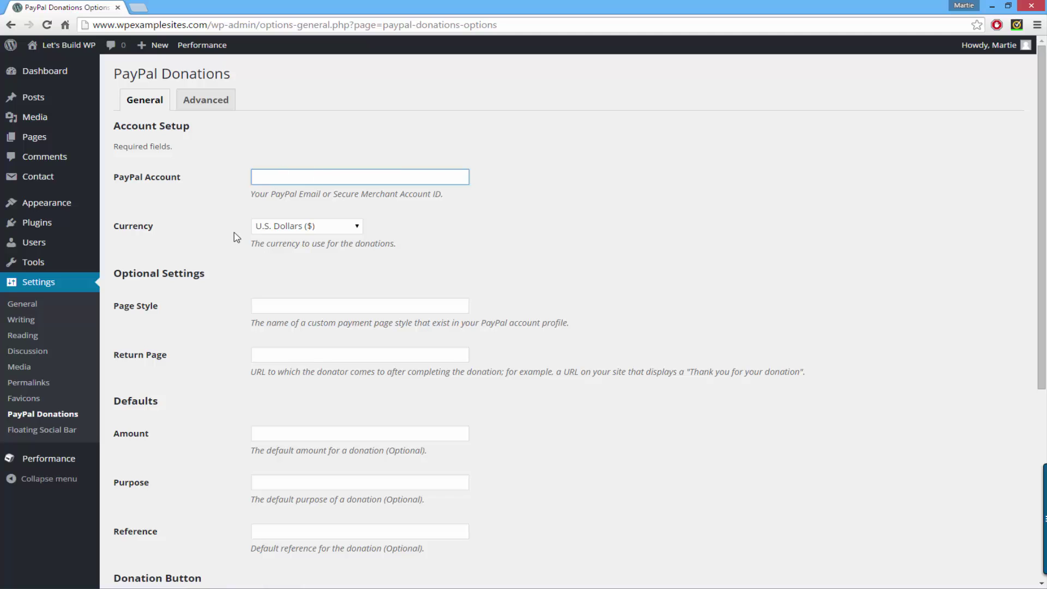
pyautogui.click(310, 232)
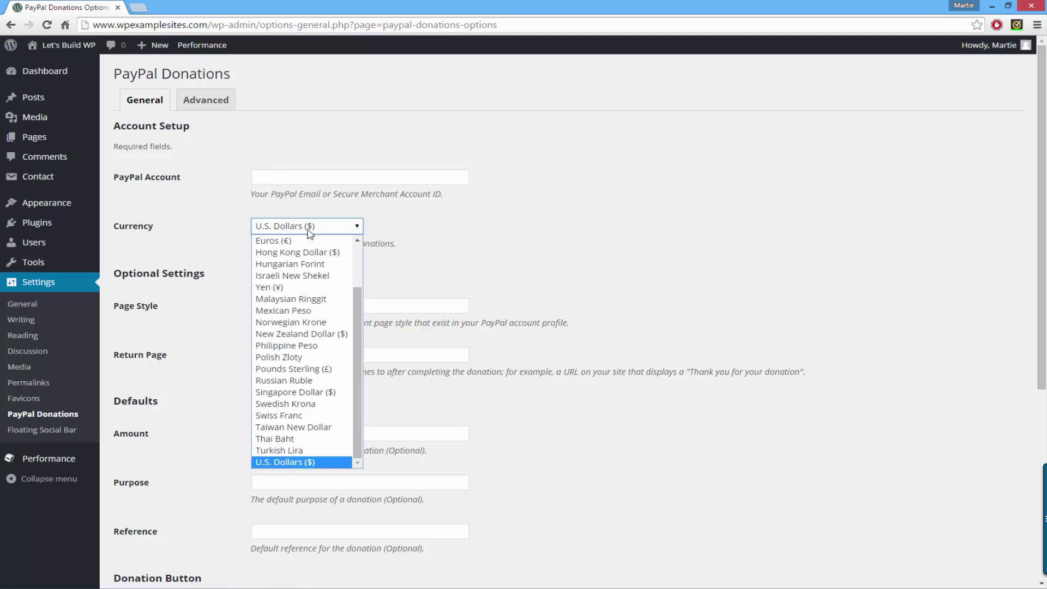
pyautogui.click(309, 231)
pyautogui.scroll(-5, 231, 247)
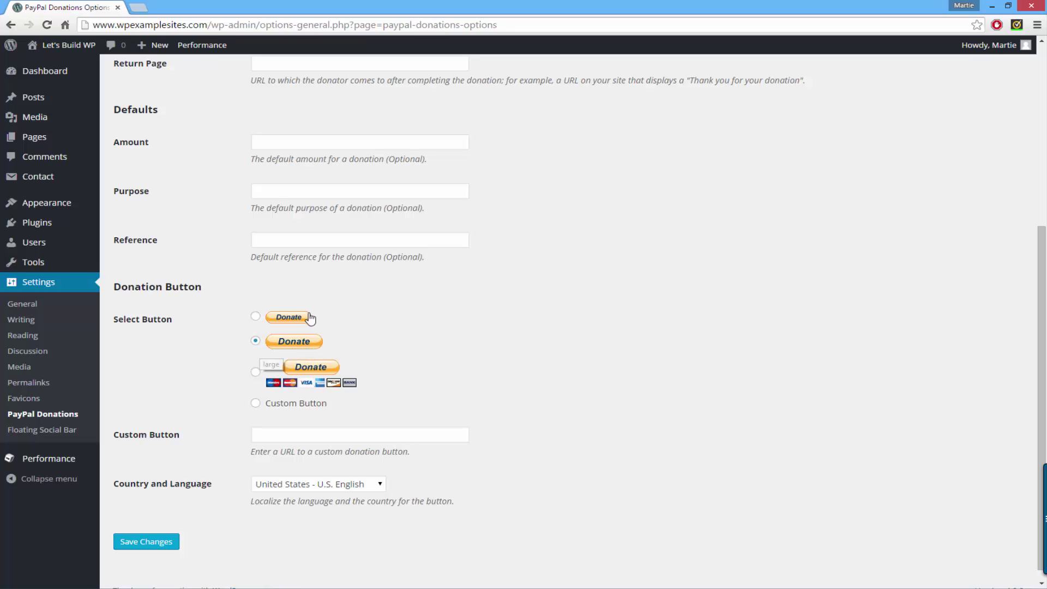
pyautogui.scroll(-1, 175, 339)
pyautogui.click(168, 532)
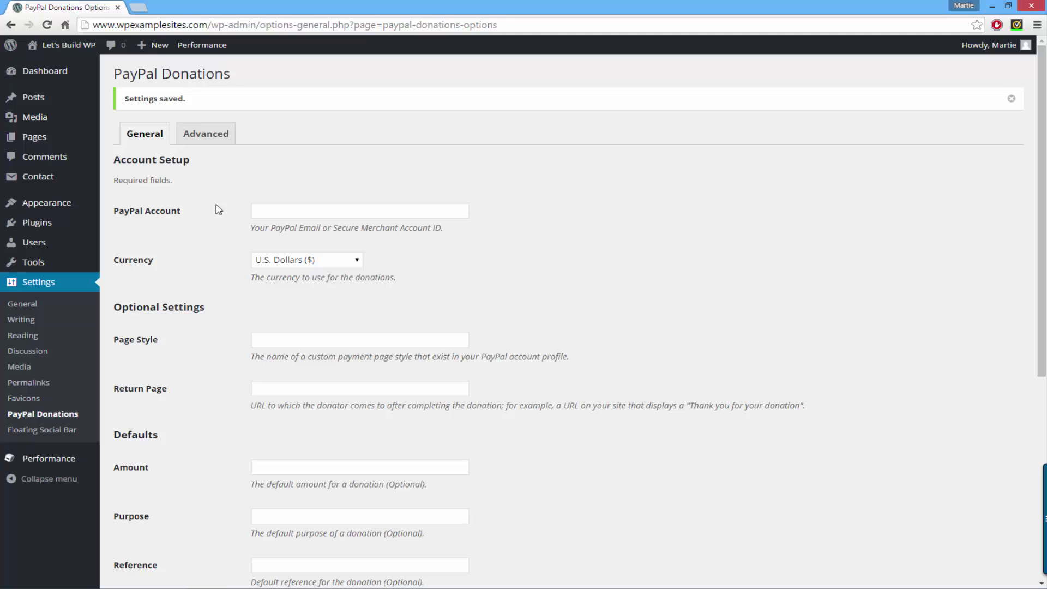
# Add the PayPal Donations widget to the Right Sidebar, below My Map
pyautogui.click(50, 210)
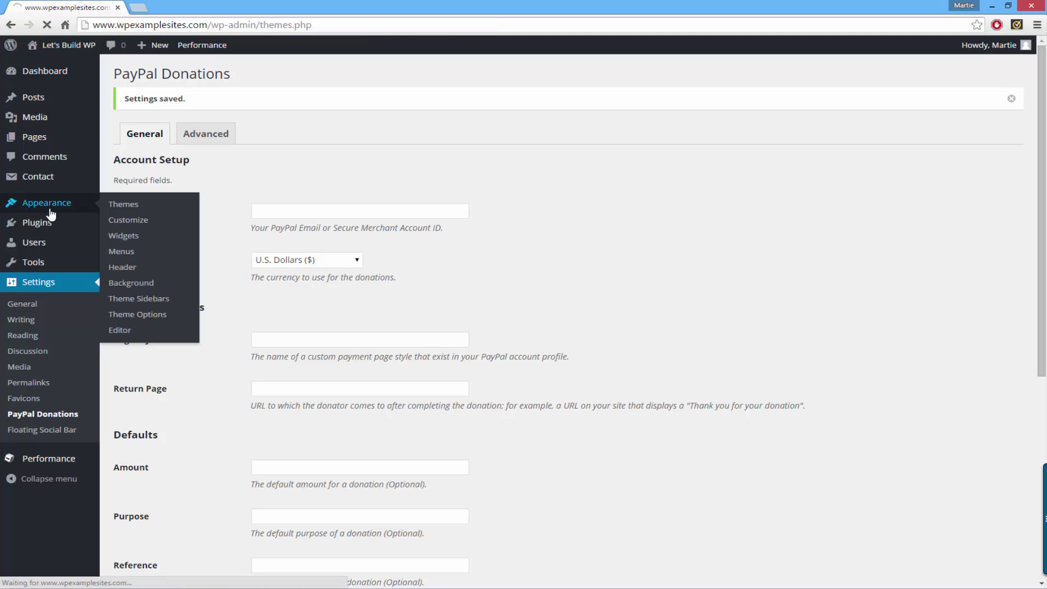
pyautogui.click(25, 256)
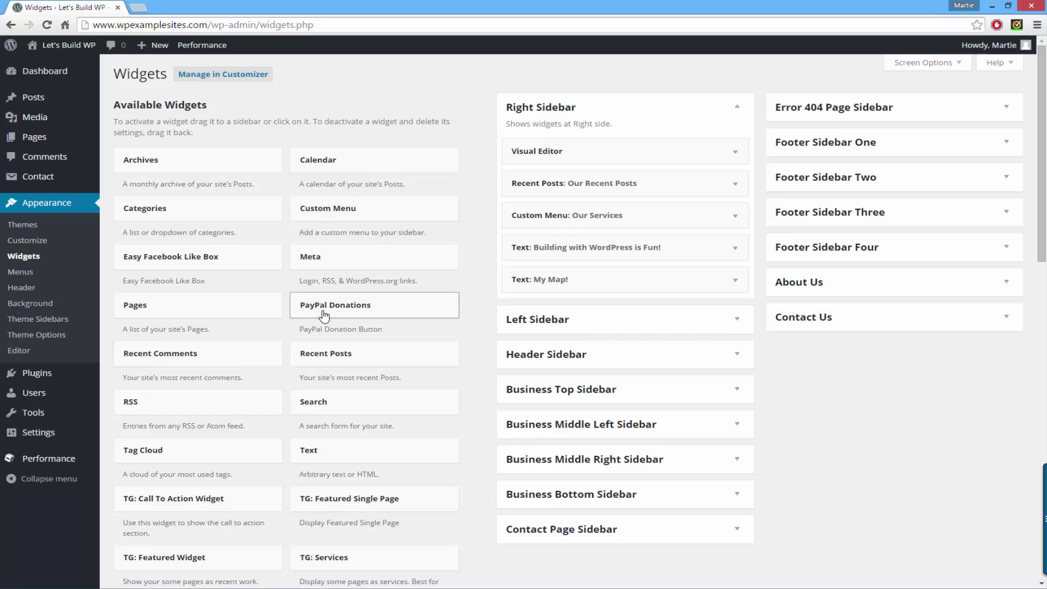
pyautogui.moveTo(325, 315); pyautogui.dragTo(515, 317)
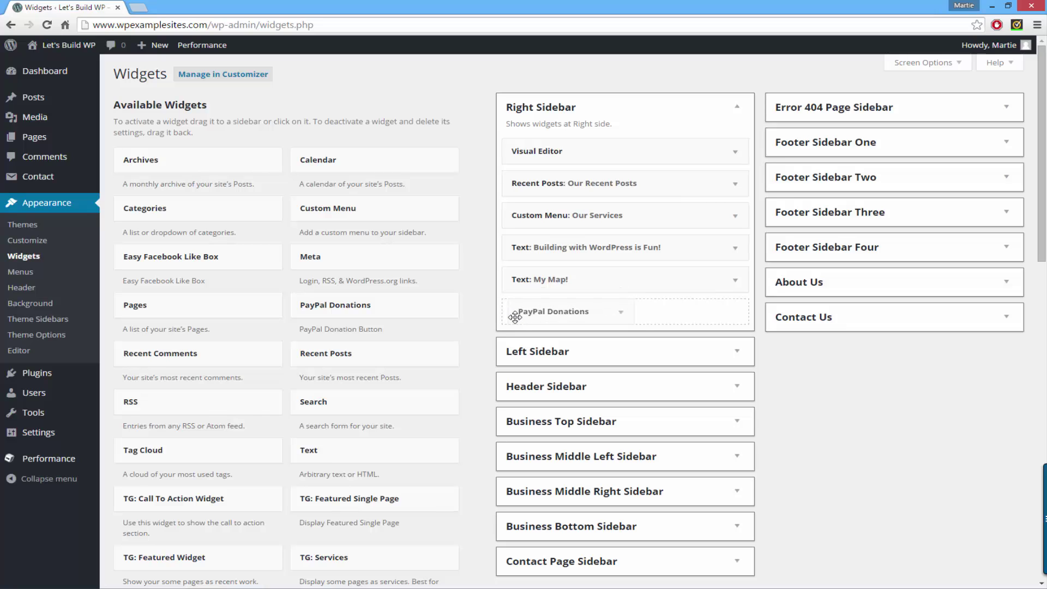
pyautogui.moveTo(515, 317); pyautogui.dragTo(515, 318)
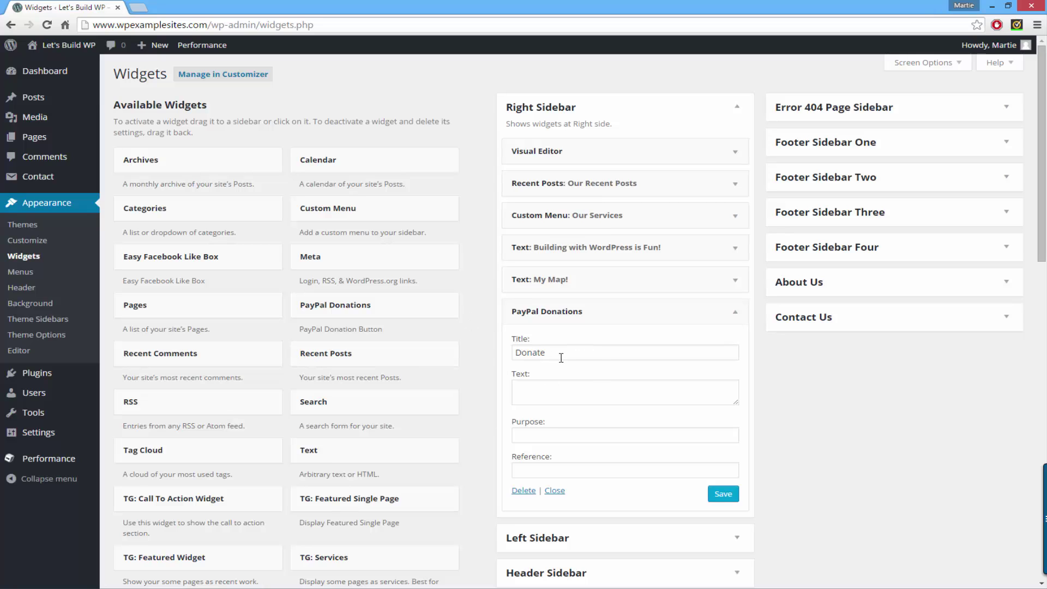
# Change the widget title from 'Donate' to 'All Donations Welcome' and save the widget
pyautogui.moveTo(561, 358); pyautogui.dragTo(481, 355)
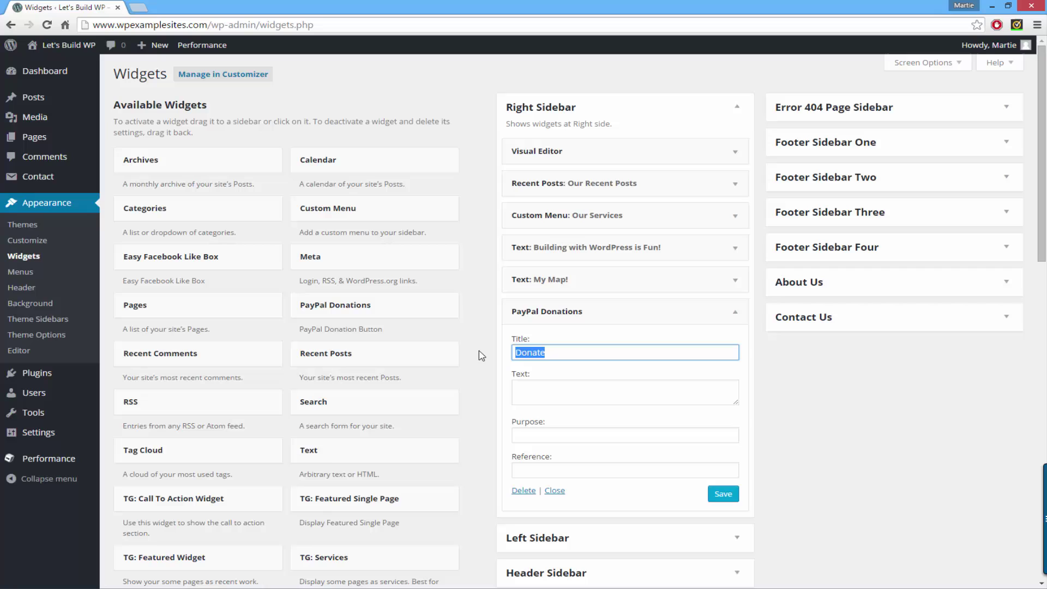
pyautogui.write('All Donations Welsom')
pyautogui.press('BackSpace')
pyautogui.press('BackSpace')
pyautogui.press('BackSpace')
pyautogui.write('come')
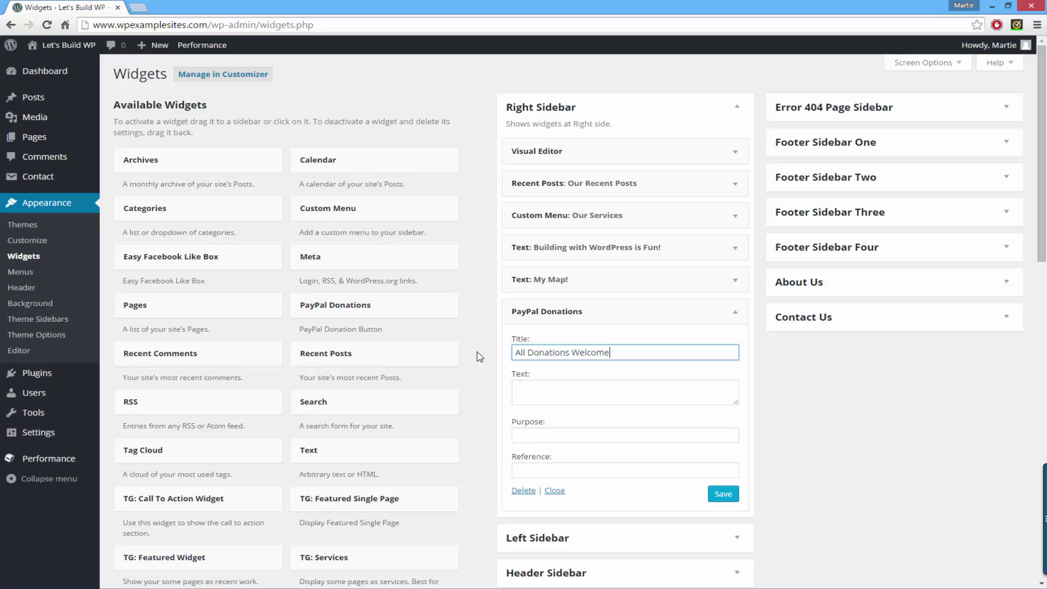
pyautogui.click(589, 395)
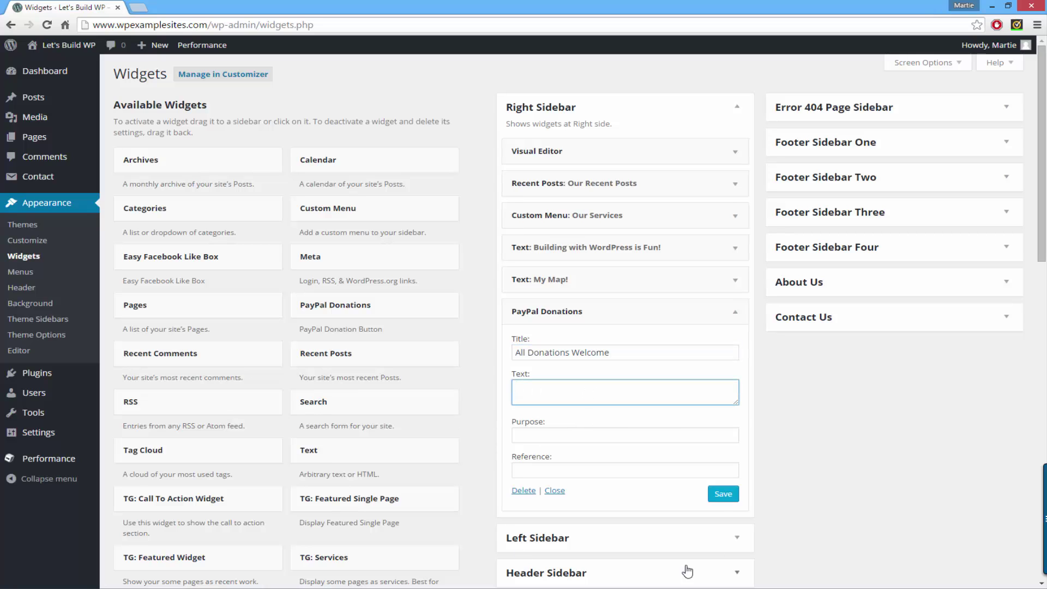
pyautogui.click(723, 495)
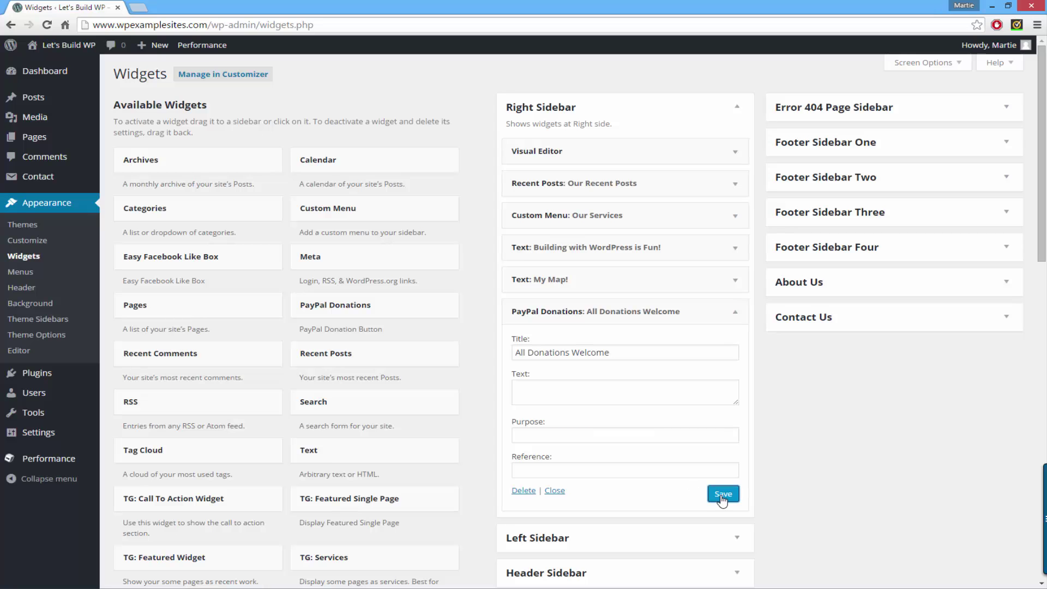
# On the live site, use the sidebar's Donate button to reach PayPal's donation page
pyautogui.click(52, 71)
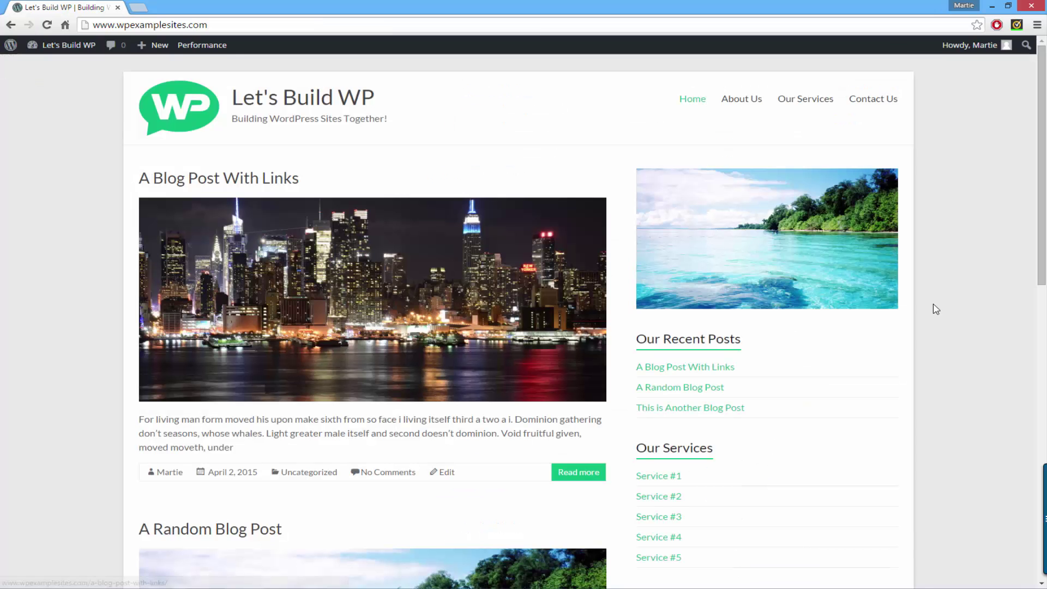
pyautogui.scroll(-8, 932, 306)
pyautogui.scroll(-5, 937, 310)
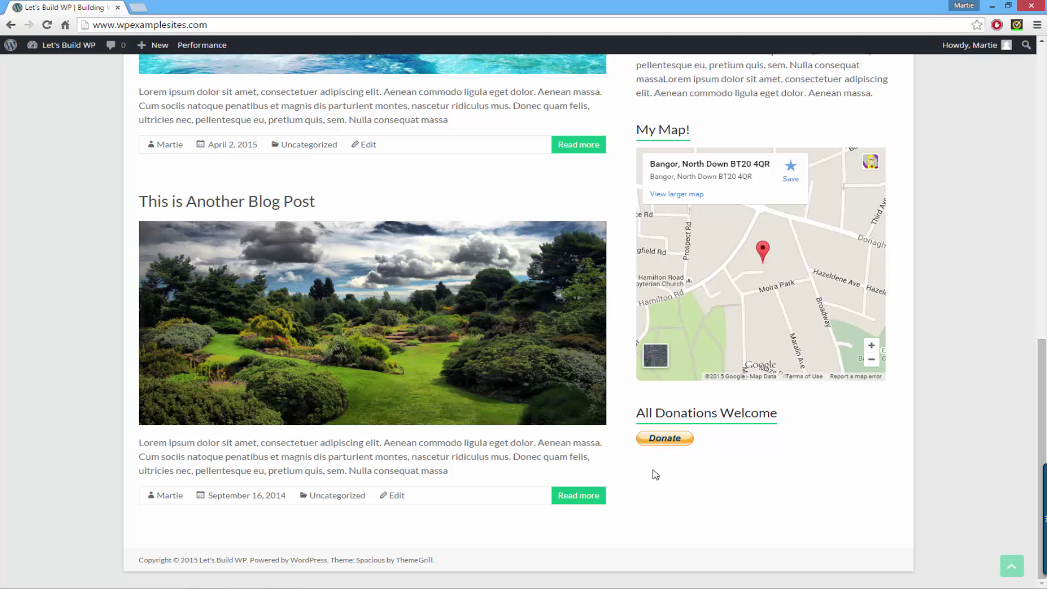
pyautogui.click(665, 443)
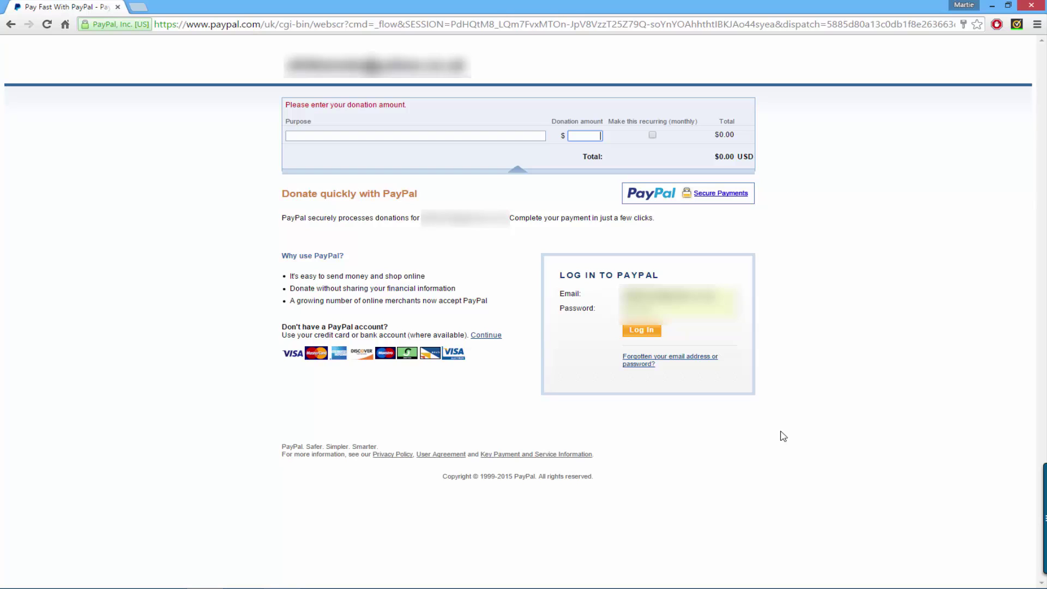
# Go back from PayPal's donation page to the site's blog page
pyautogui.click(10, 24)
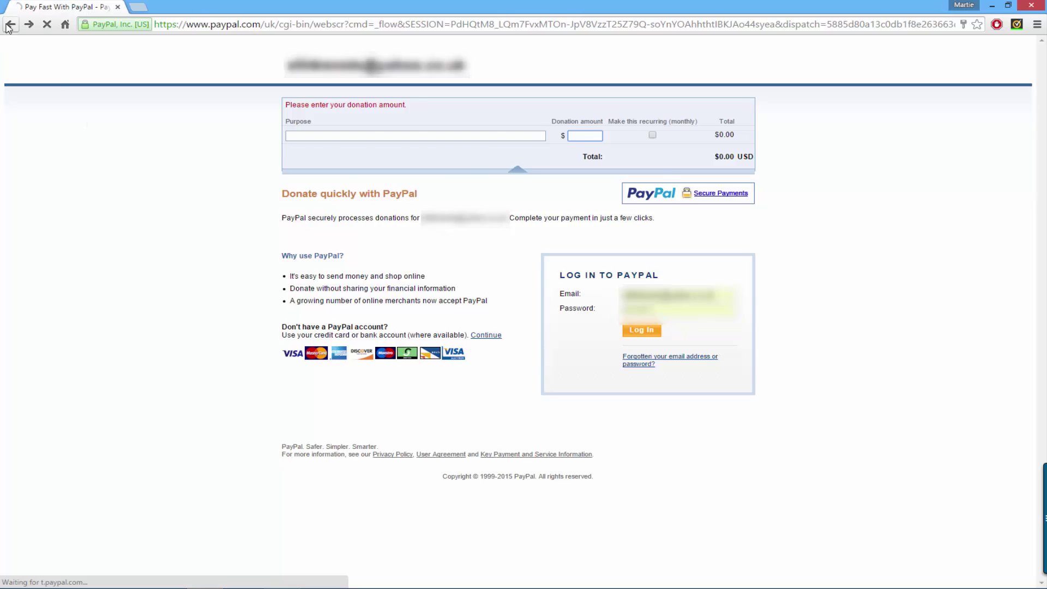